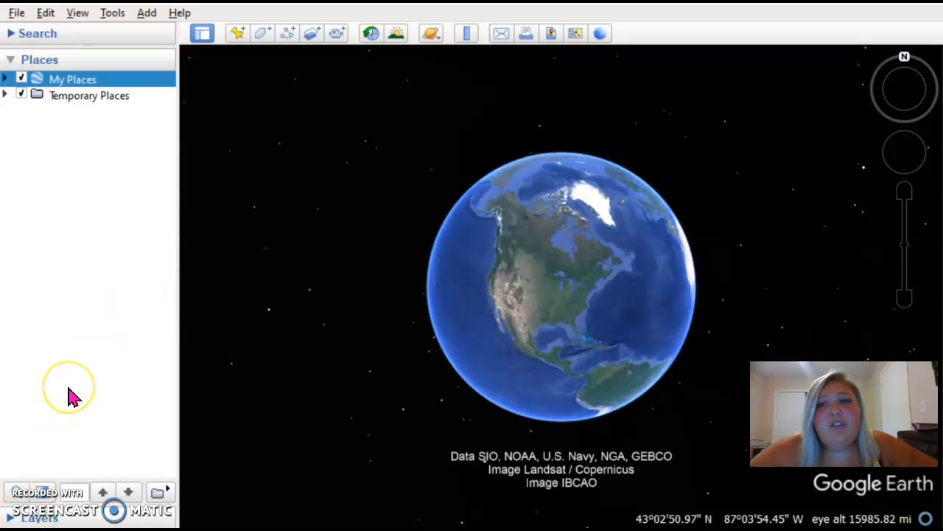
Expand the layer list and turn on the Borders and Labels layer to show country outlines on the globe.
click(55, 430)
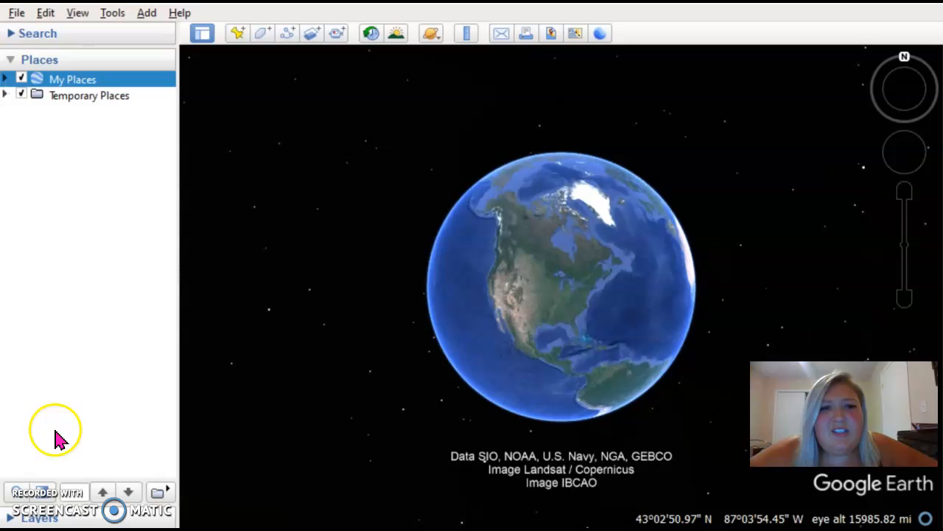
click(18, 521)
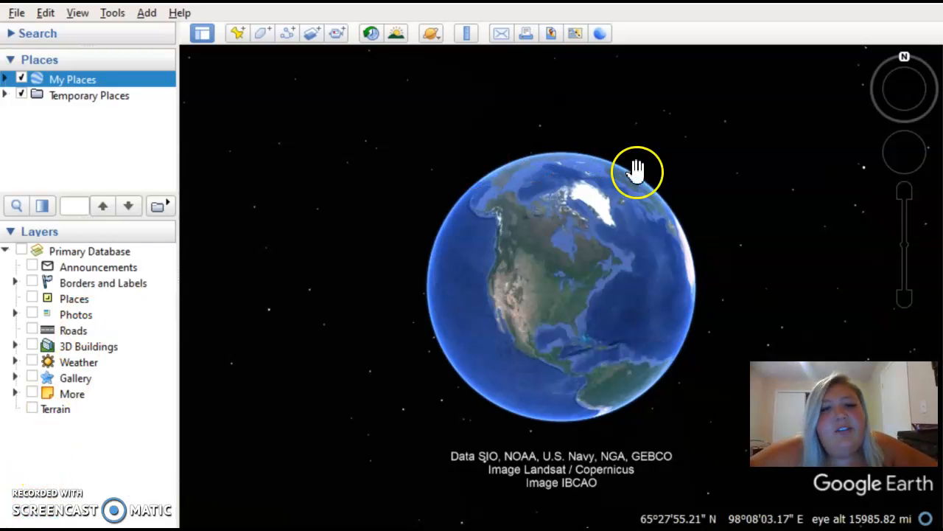
click(30, 284)
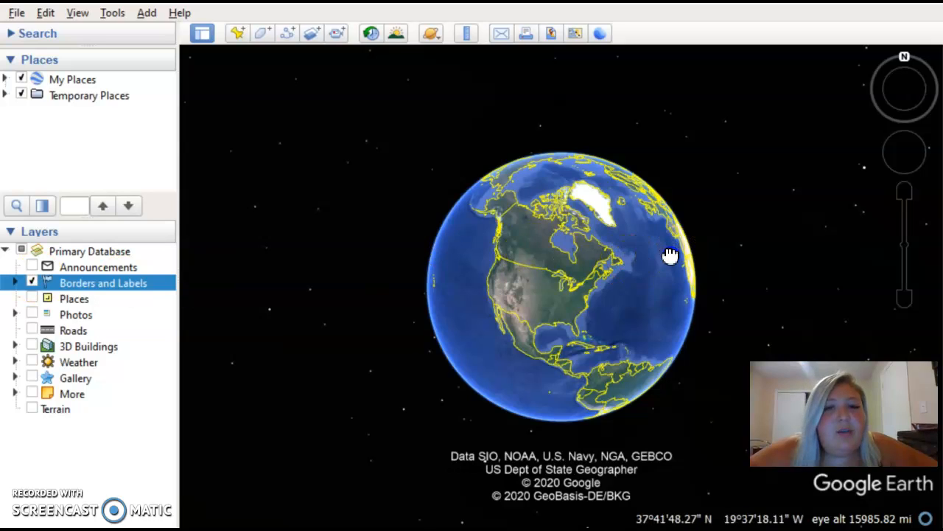
drag(668, 255, 552, 398)
drag(597, 330, 445, 277)
click(598, 277)
drag(598, 277, 411, 276)
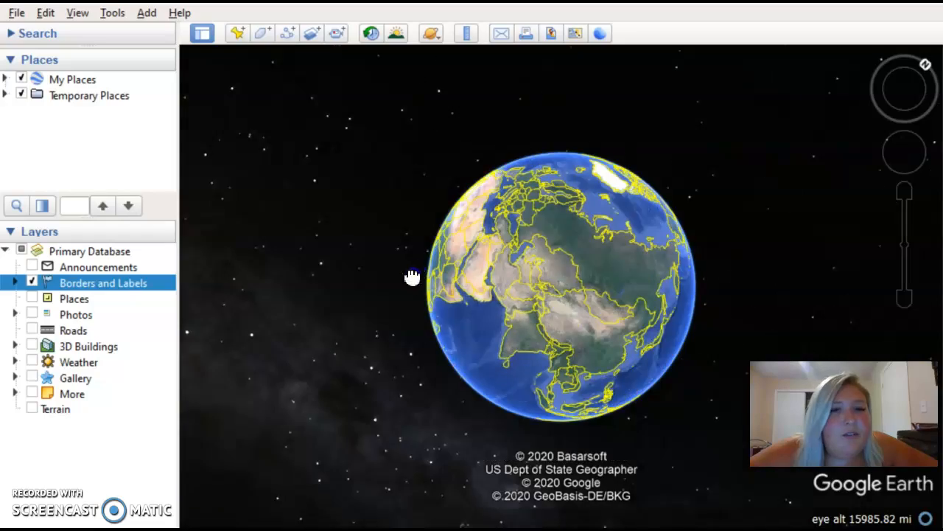
drag(579, 299, 468, 268)
drag(579, 288, 177, 317)
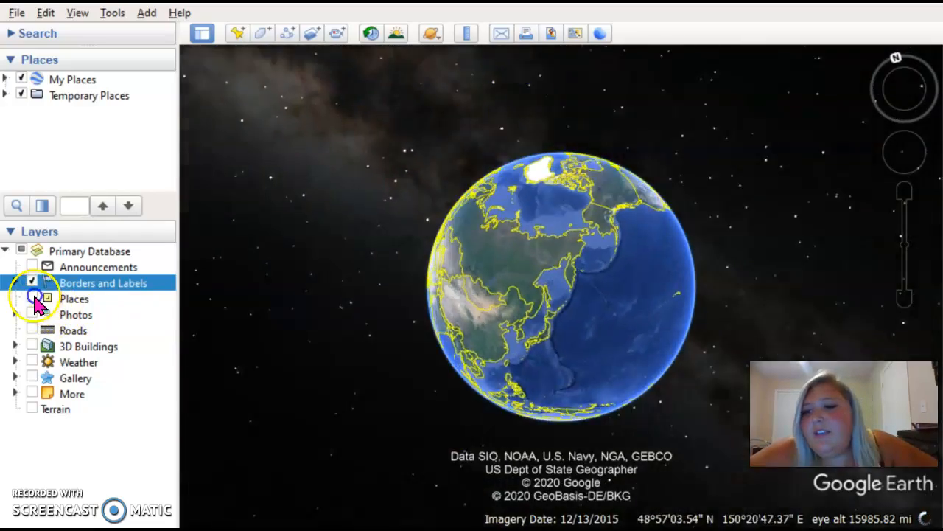
Turn on the Places, Photos, Roads, 3D Buildings and Weather layers.
click(32, 299)
click(34, 314)
click(33, 330)
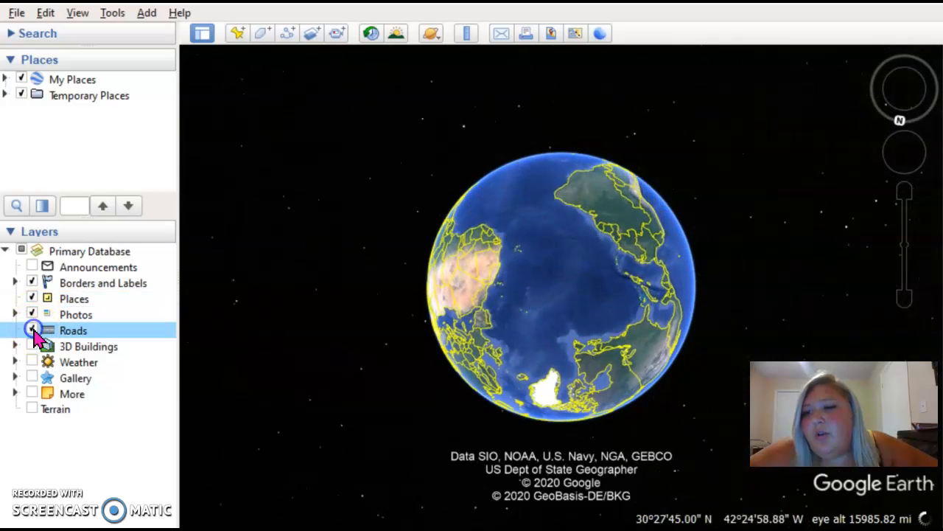
click(32, 346)
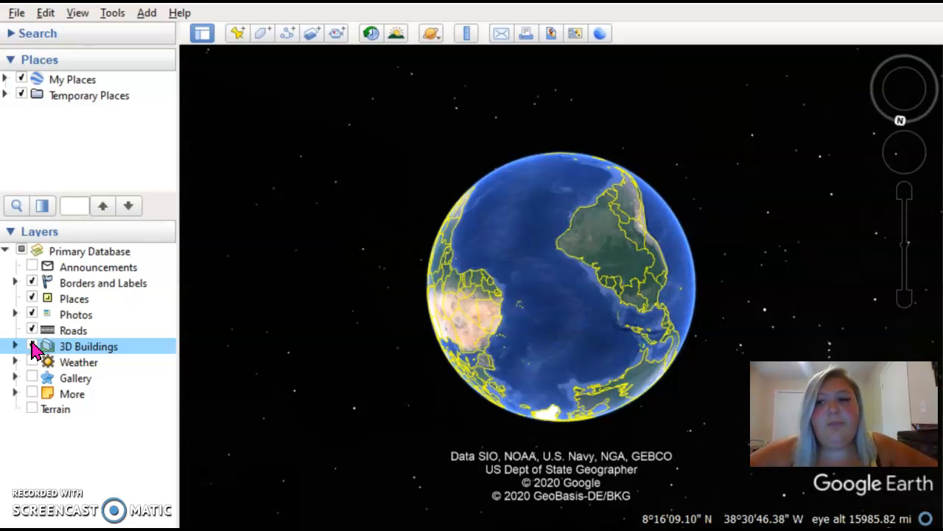
click(34, 362)
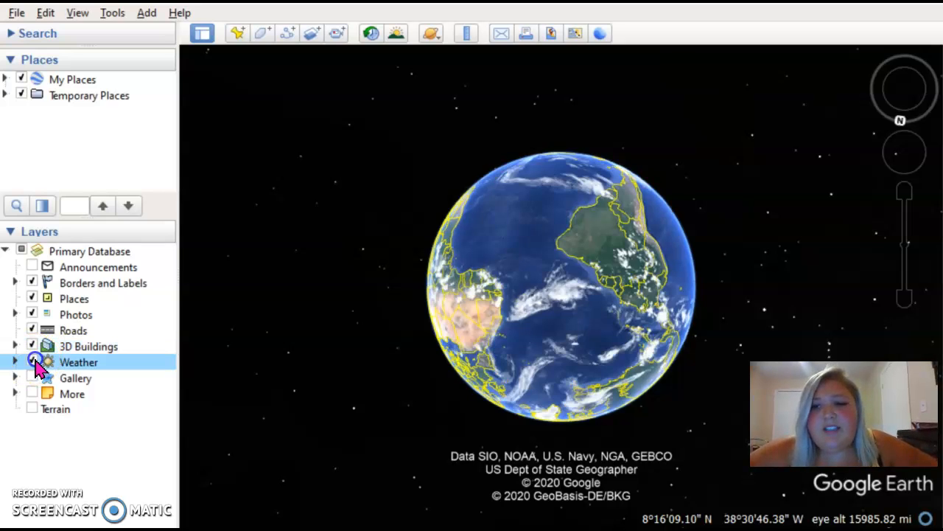
drag(490, 205, 627, 364)
click(154, 389)
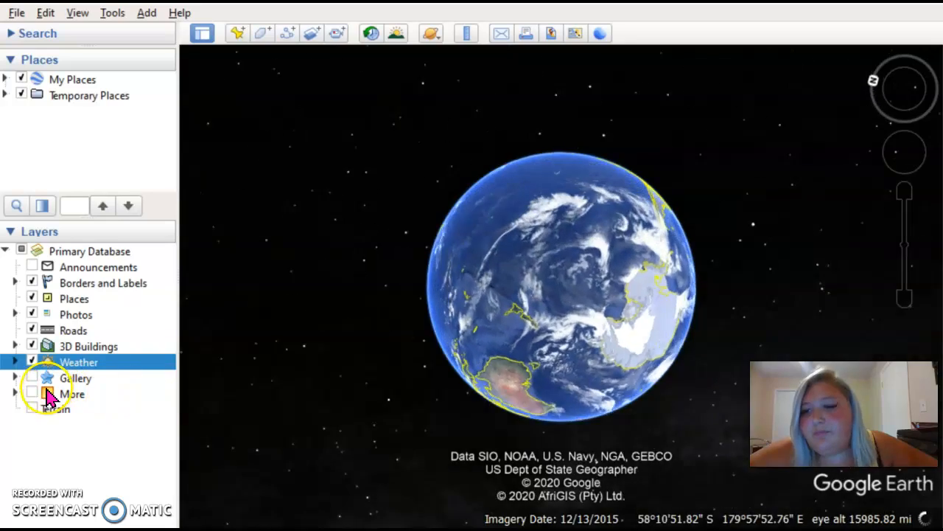
Turn on the Terrain layer and bring North America back into view on the globe.
click(32, 408)
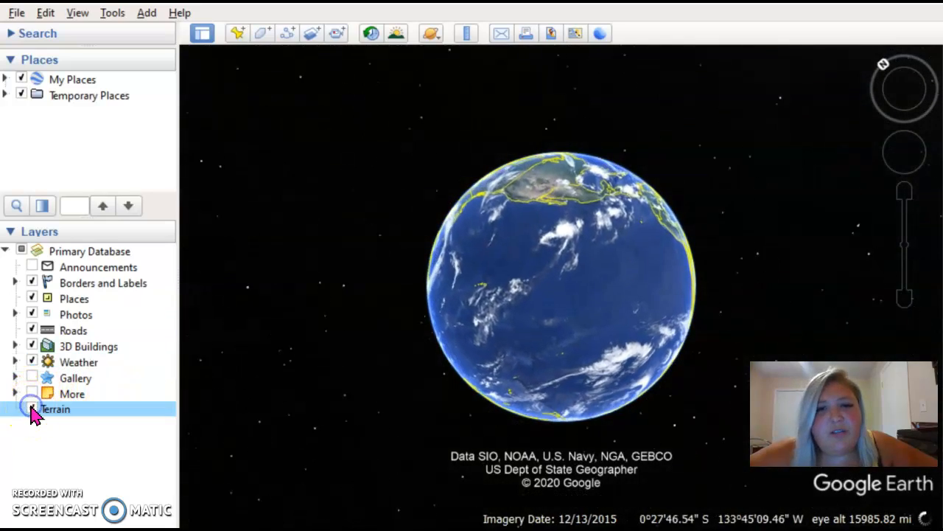
click(537, 231)
click(389, 145)
drag(619, 302, 626, 343)
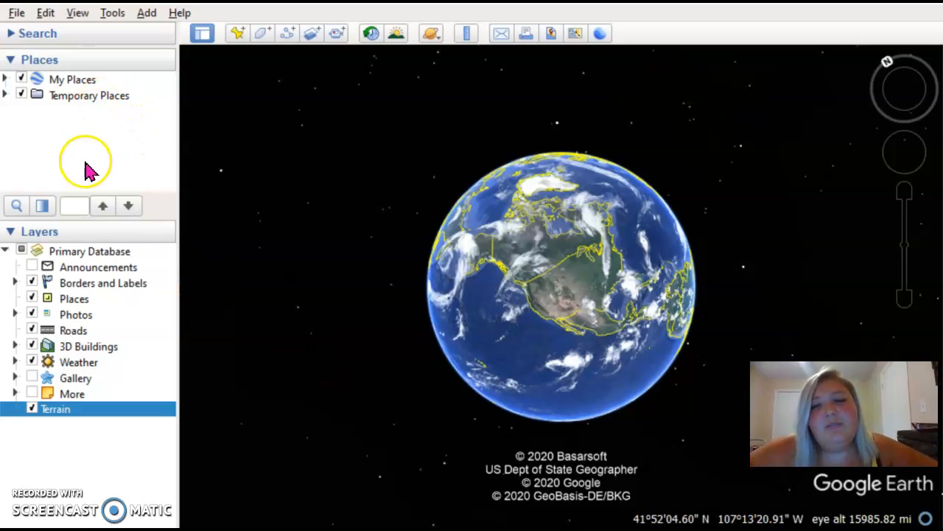
Collapse the layer list and expand My Places to show its saved festival placemarks.
click(24, 232)
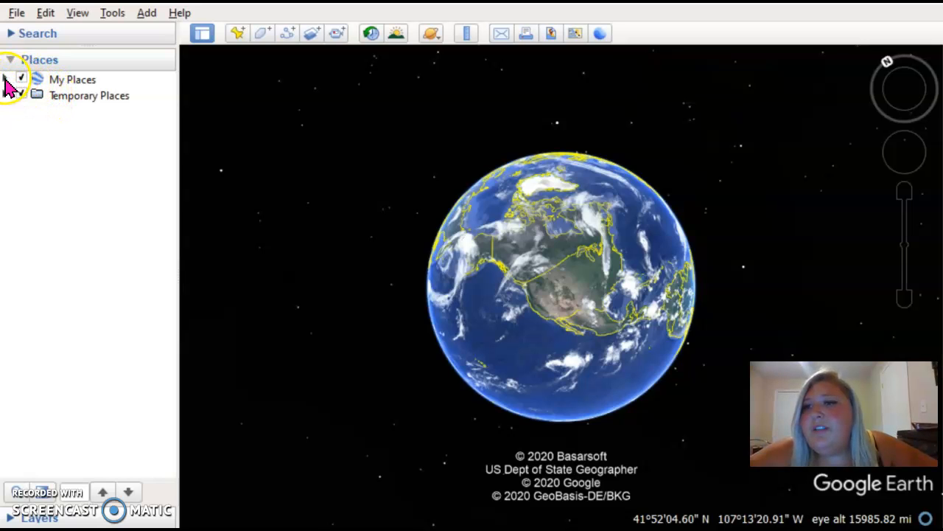
click(5, 80)
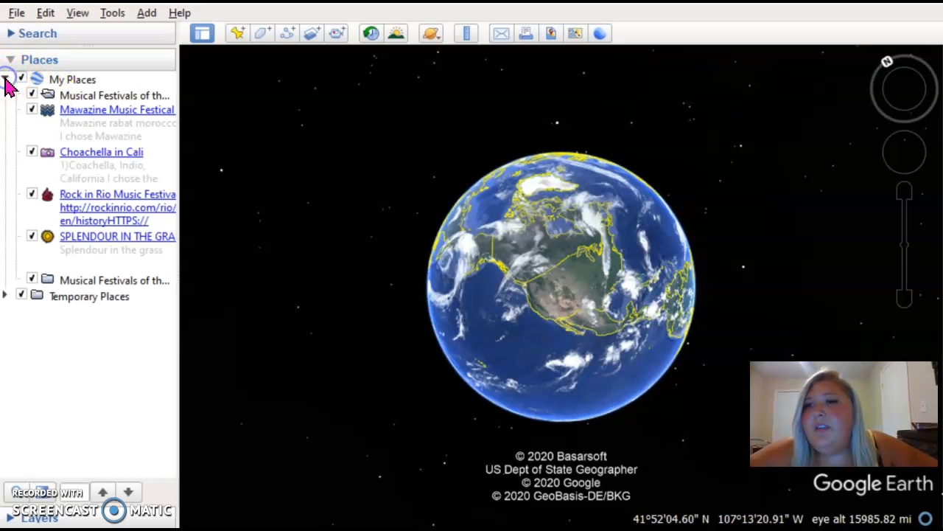
right_click(64, 83)
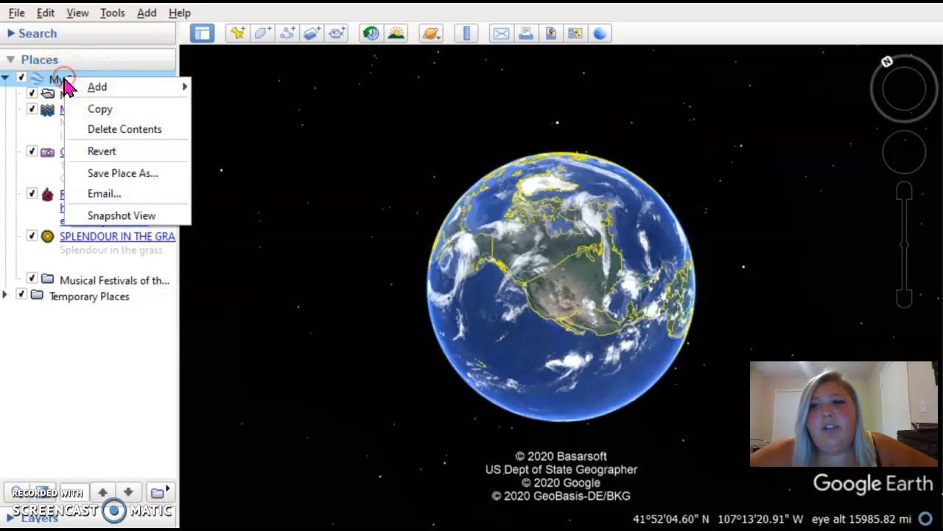
mouse_move(82, 88)
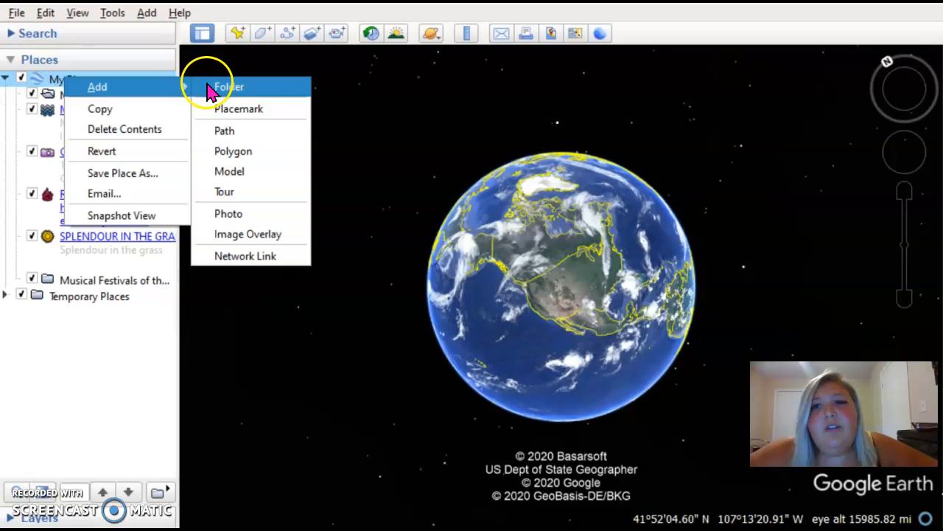
click(214, 86)
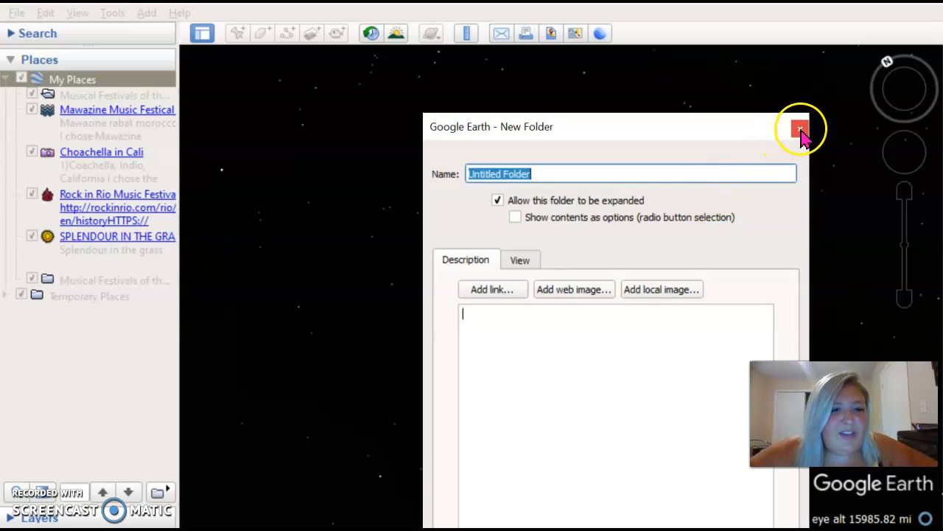
click(800, 126)
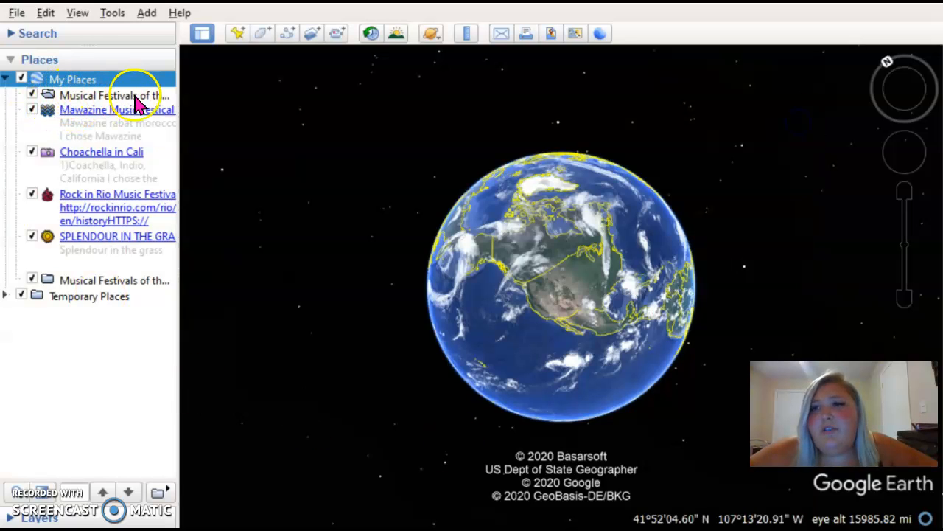
Expand the place search and switch to the Chrome window with the Summerfest address results.
click(41, 34)
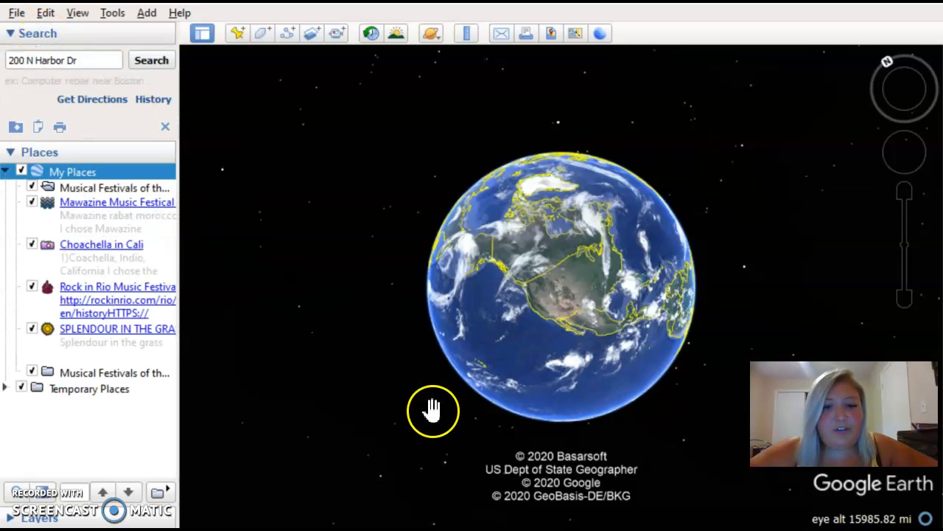
mouse_move(426, 529)
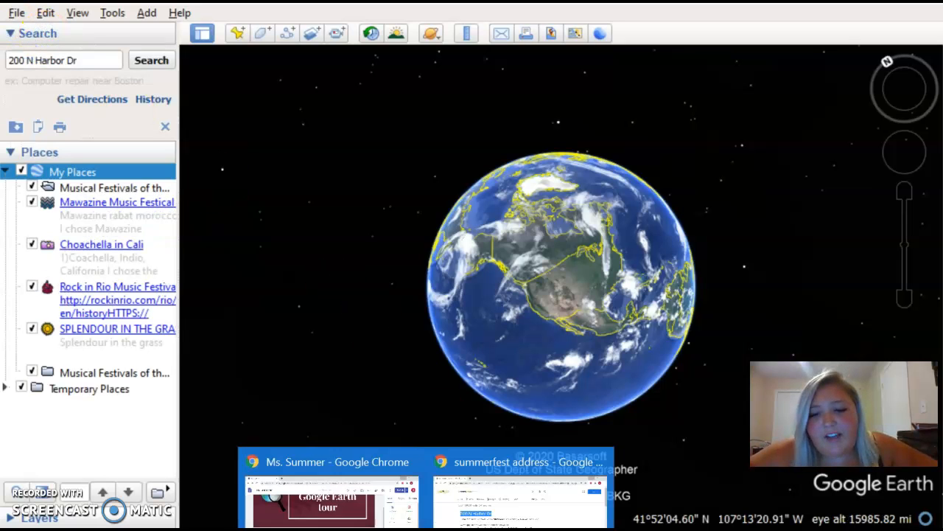
click(520, 492)
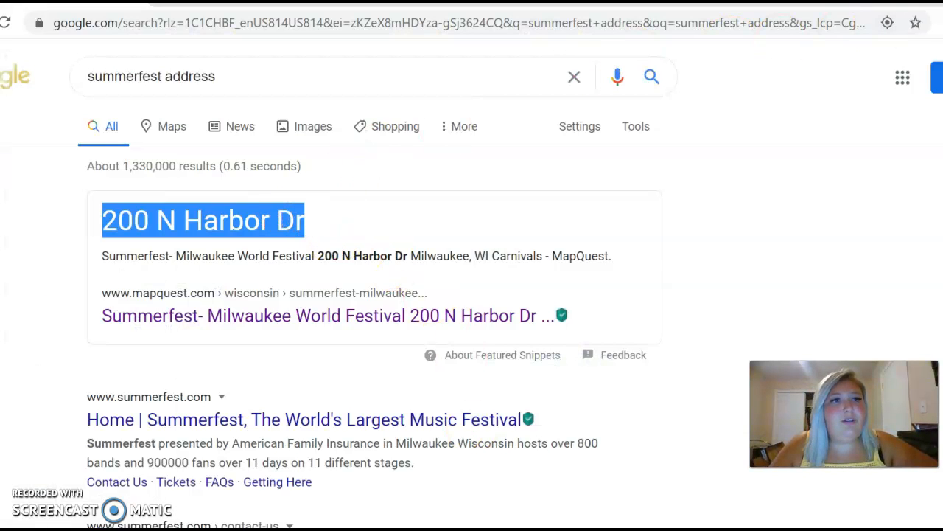
Return to Google Earth, search for Summerfest's street address, and browse the results for the Milwaukee match.
key(alt+Tab)
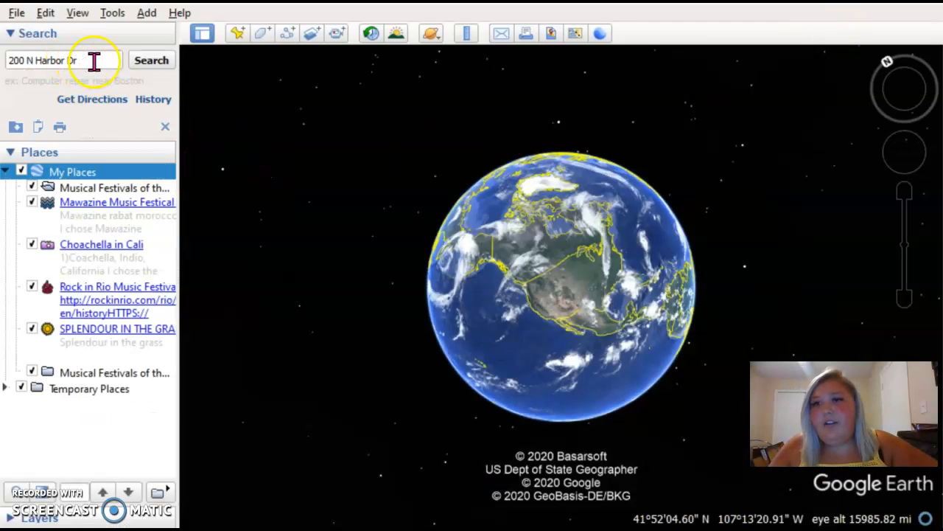
click(145, 63)
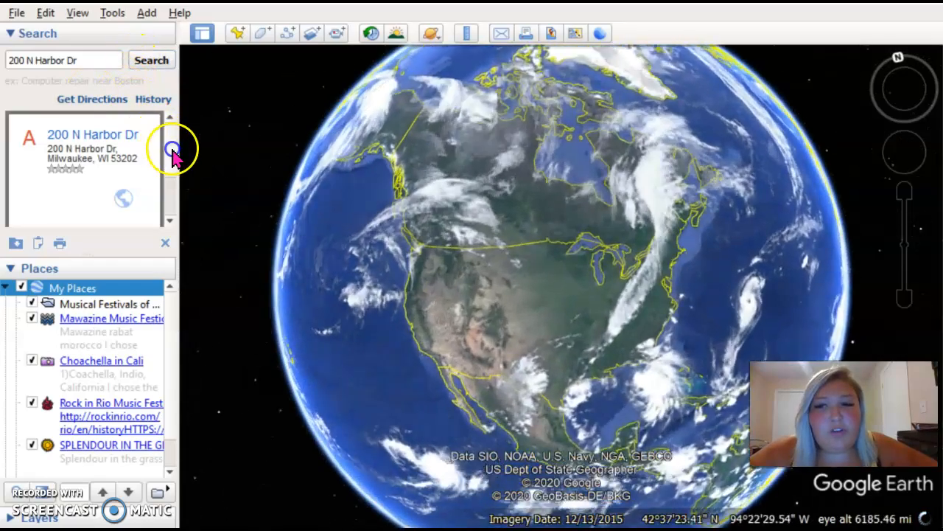
click(170, 181)
drag(172, 181, 168, 102)
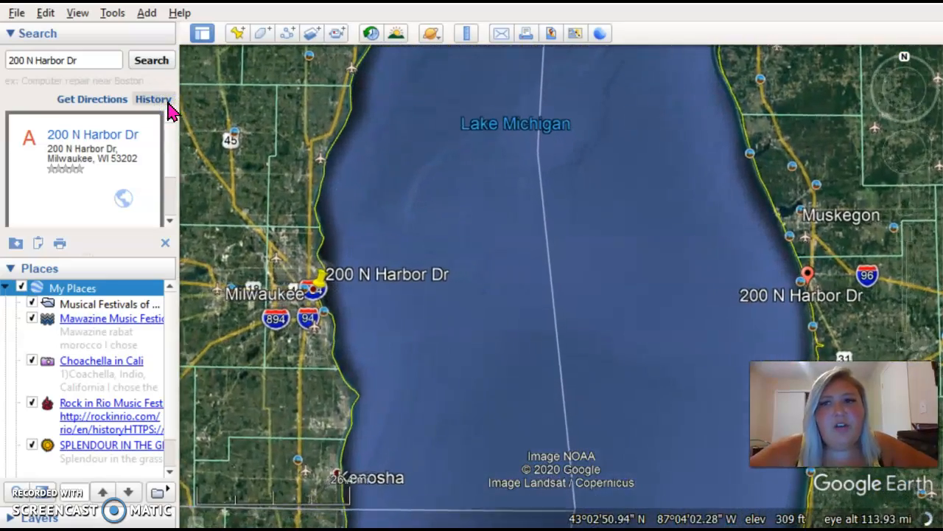
click(115, 170)
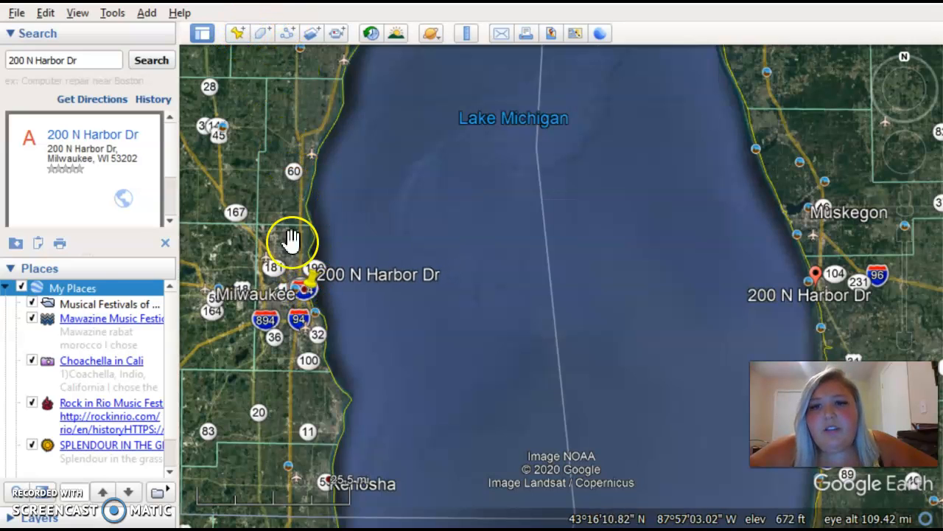
Add a placemark named SUMMERFEST and copy the festival write-up from the green sticky note into its description.
click(237, 36)
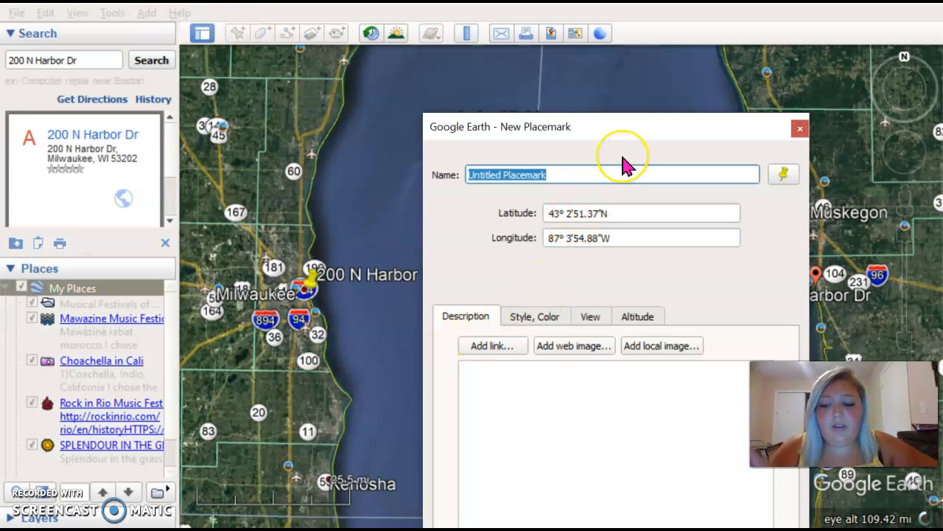
text(SUMMERFEST)
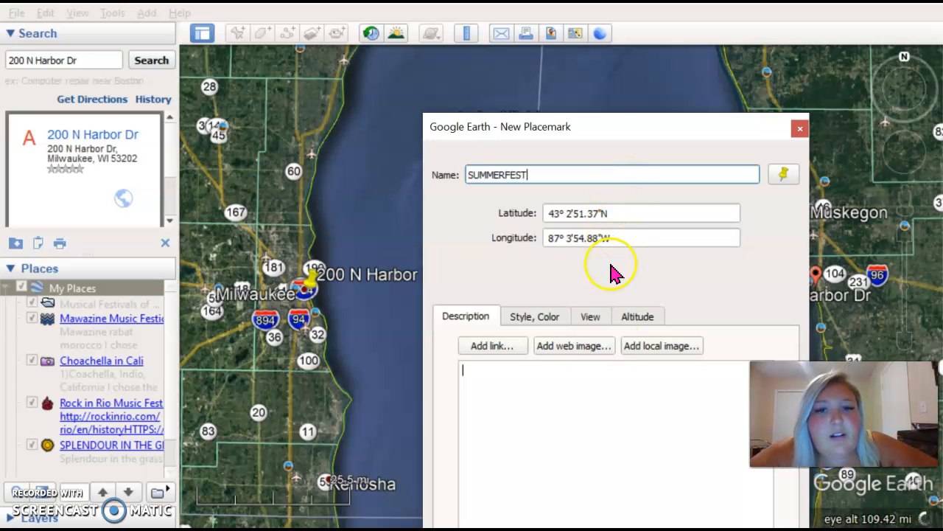
click(565, 387)
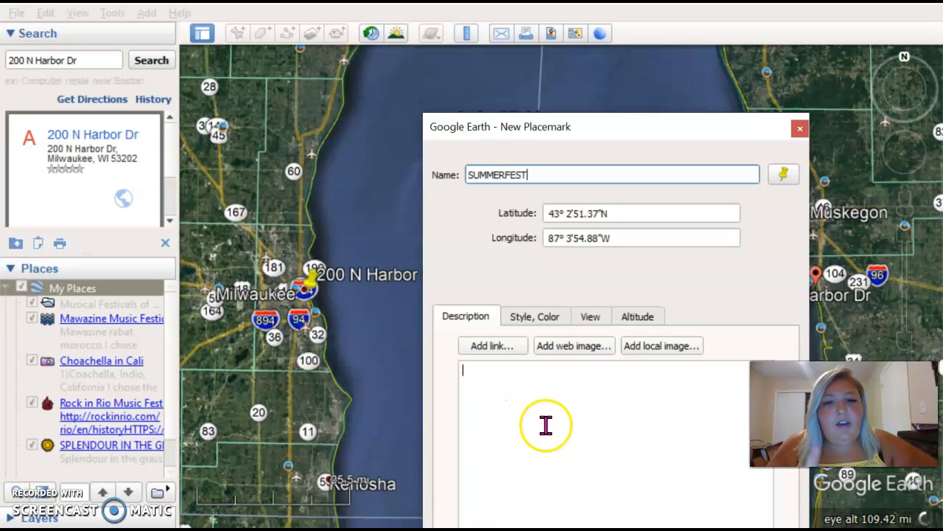
key(alt+Tab)
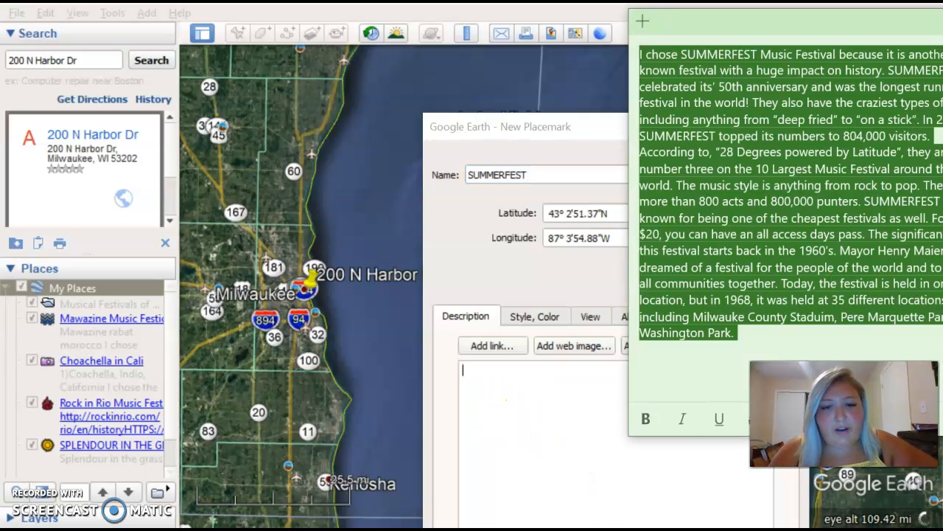
click(762, 336)
drag(761, 336, 633, 41)
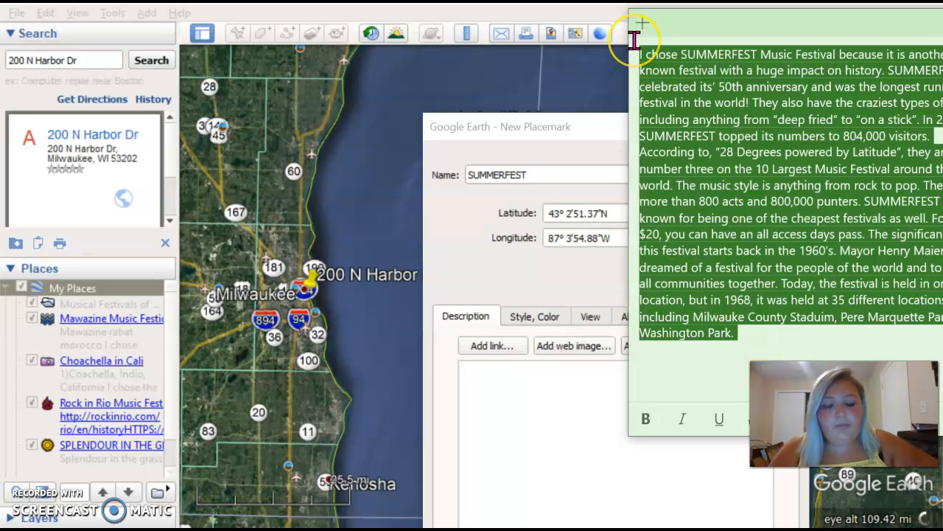
click(538, 368)
text(I chose SUMMERFEST Music Festival because it is another well known festival with a huge impact on history. SUMMERFEST celebrated its’ 50th anniversary and was the longest running festival in the world! They also have the craziest types of food including anything from "deep fried" to "on a stick". In 2016, SUMMERFEST topped its numbers to 804,000 visitors. According to, "28 Degrees powered by Latitude", they are number three on the 10 Largest Music Festival around the world. The music style is anything from rock to pop. They host more than 800 acts and 800,000 punters. SUMMERFEST is known for being one of the cheapest festivals as well. For just $20, you can have an all access days pass. The significance of this festival starts back in the 1960’s. Mayor Henry Maier dreamed of a festival for the people of the world and to bring all communities together. Today, the festival is held in one huge location, but in 1968, it was held at 35 different locations including Milwauke County Staduim, Pere Marquette Park, and Washington Park.)
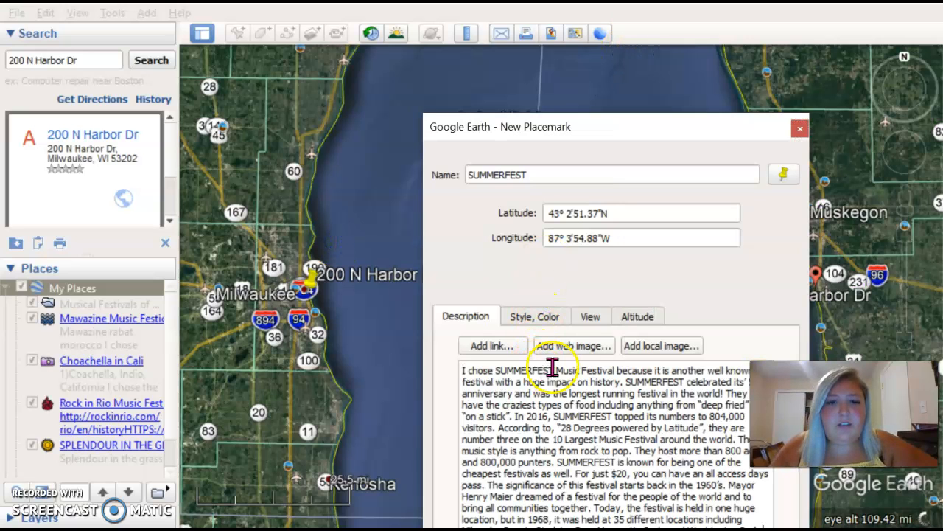
Insert the local picture fff.png from the Pictures folder into the SUMMERFEST placemark's description.
click(594, 347)
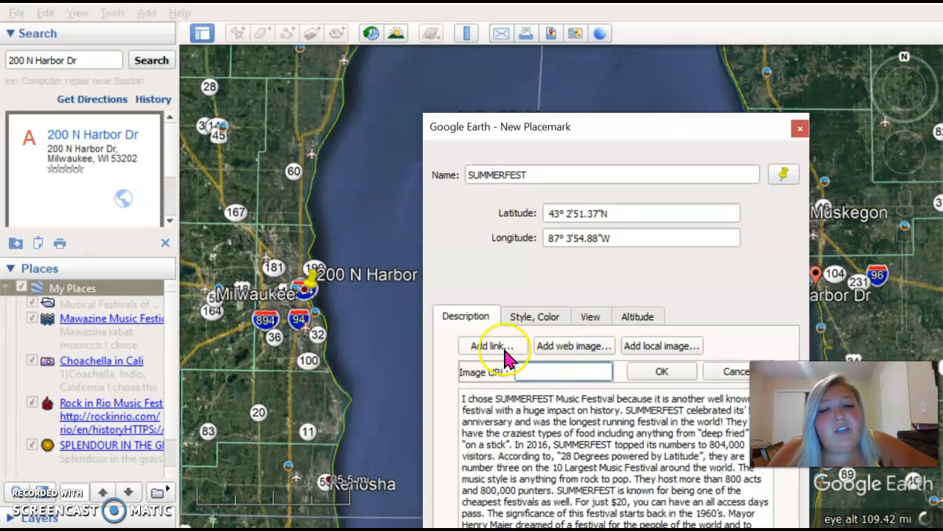
click(686, 347)
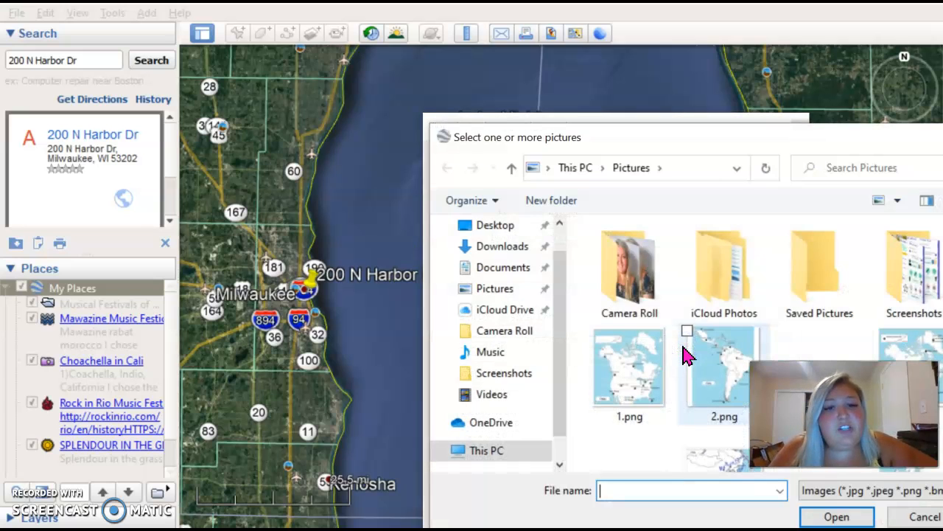
scroll(795, 250, down, 10)
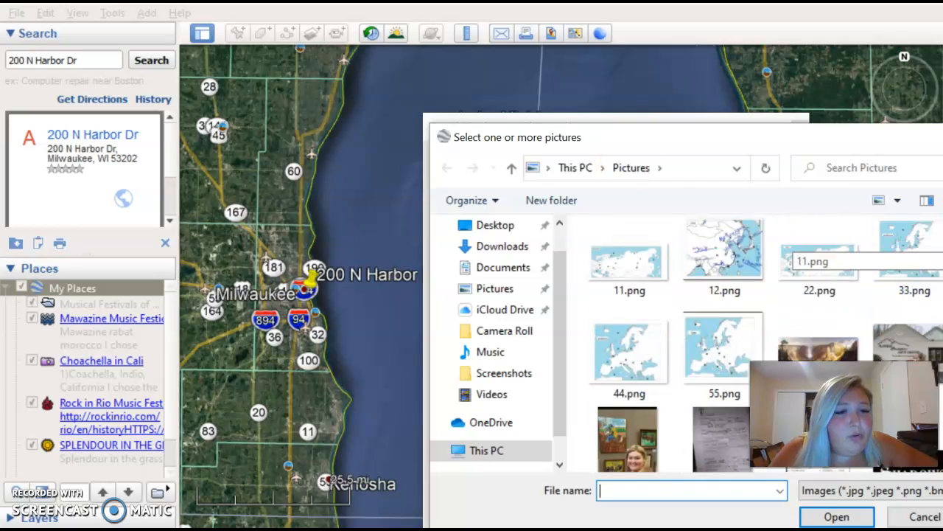
scroll(667, 366, up, 1)
scroll(667, 367, down, 3)
click(728, 316)
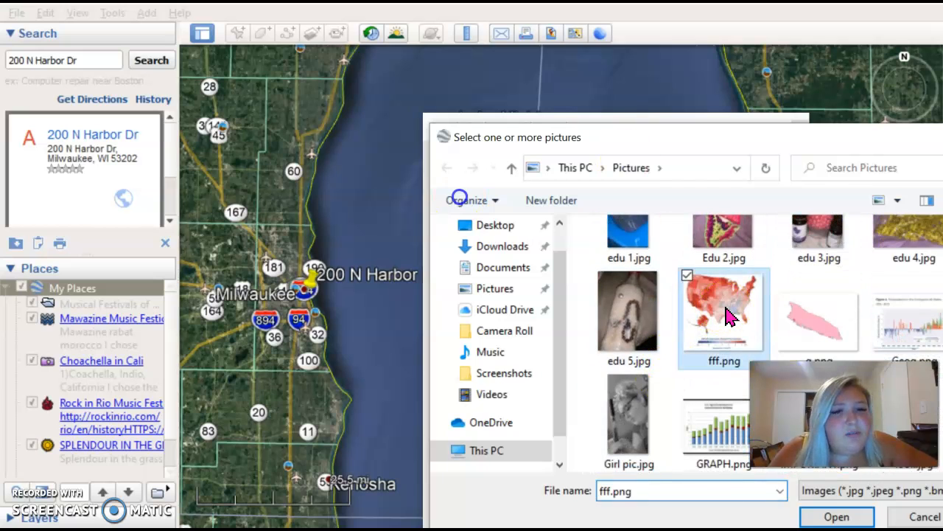
click(836, 516)
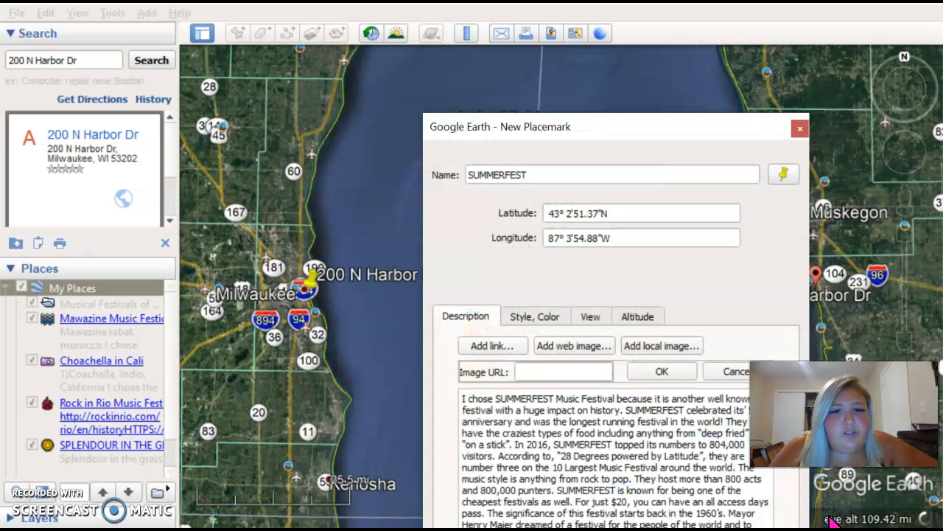
Change the SUMMERFEST placemark's icon to the blue sailboat symbol and save the new placemark.
click(784, 175)
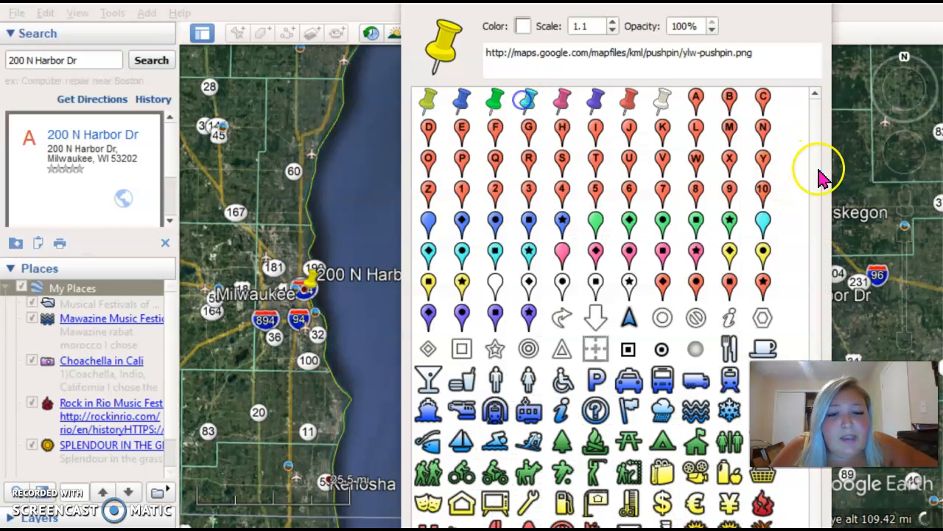
click(463, 443)
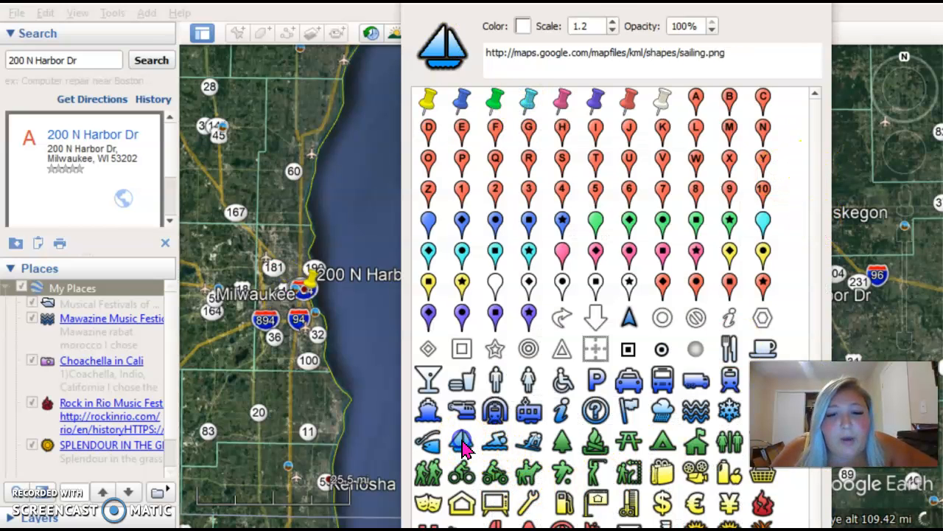
drag(560, 4, 471, 4)
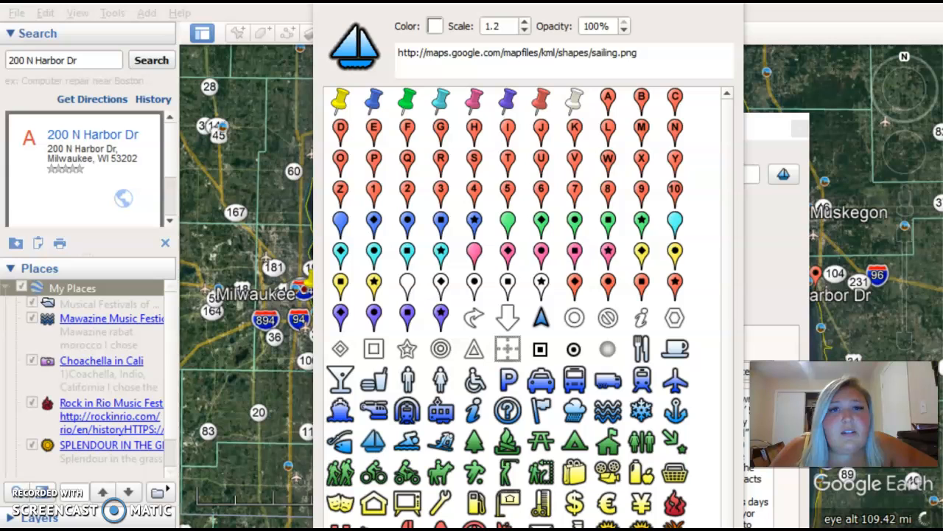
drag(545, 2, 576, 51)
click(619, 521)
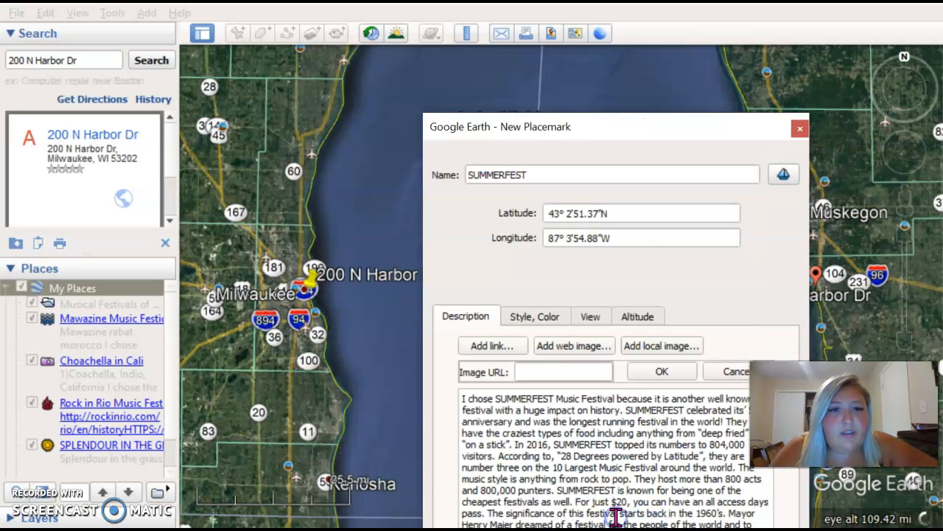
drag(718, 137, 686, 42)
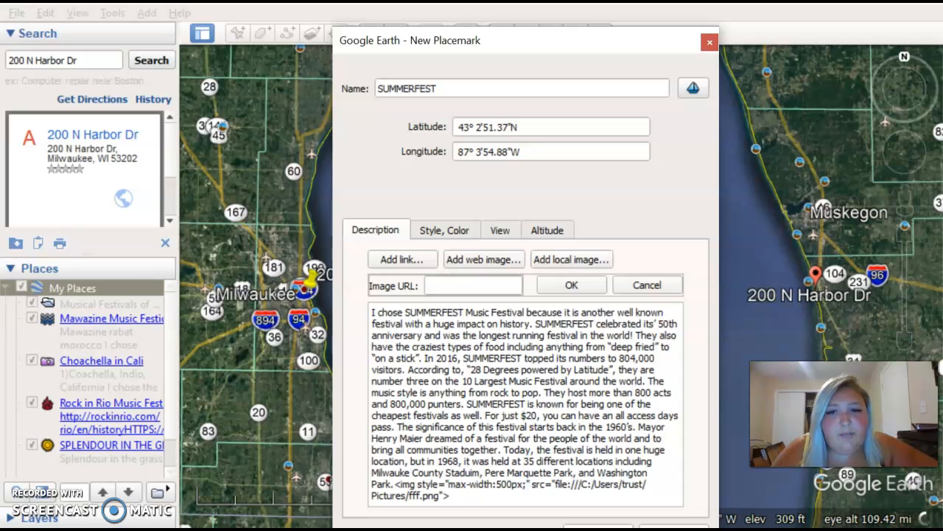
click(597, 526)
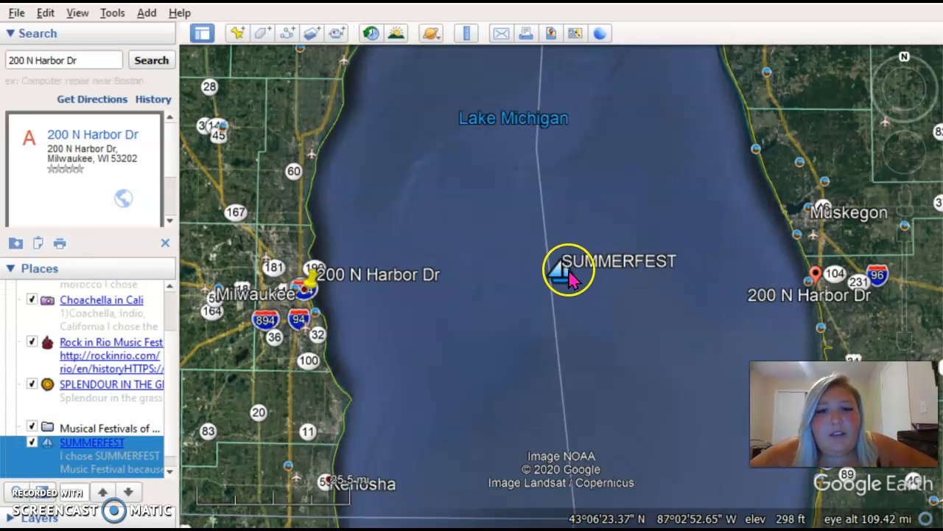
Collapse the place search so the saved places list has more room.
drag(568, 286, 461, 306)
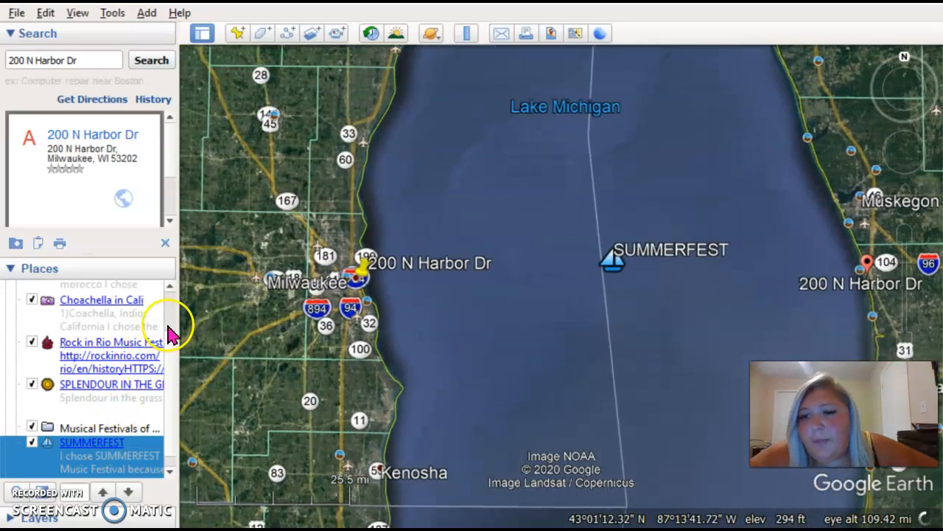
scroll(171, 321, up, 3)
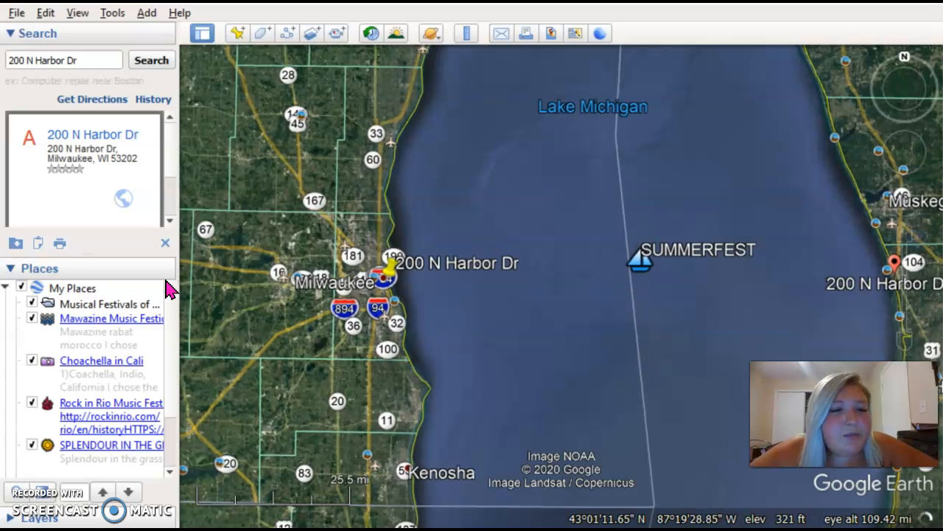
click(26, 45)
click(12, 34)
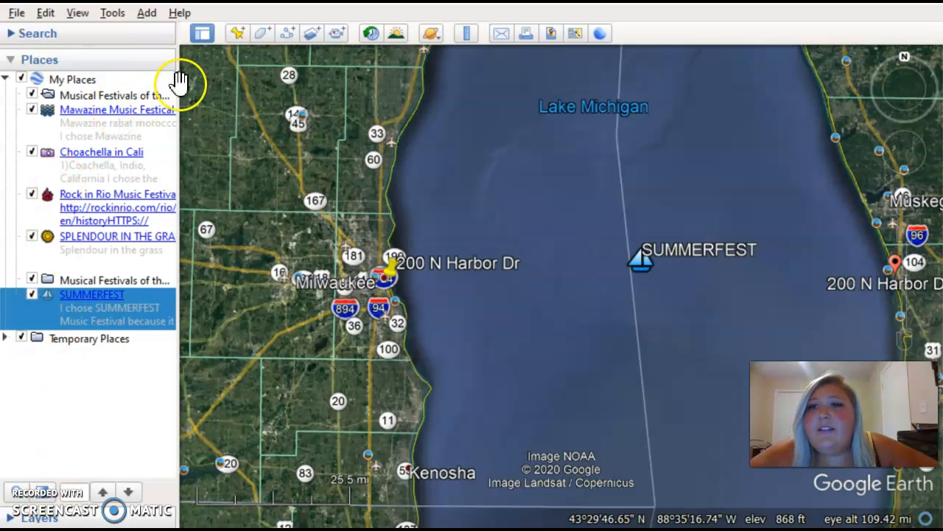
Start a new tour under My Places and play the automatic tour through its festival placemarks.
click(73, 80)
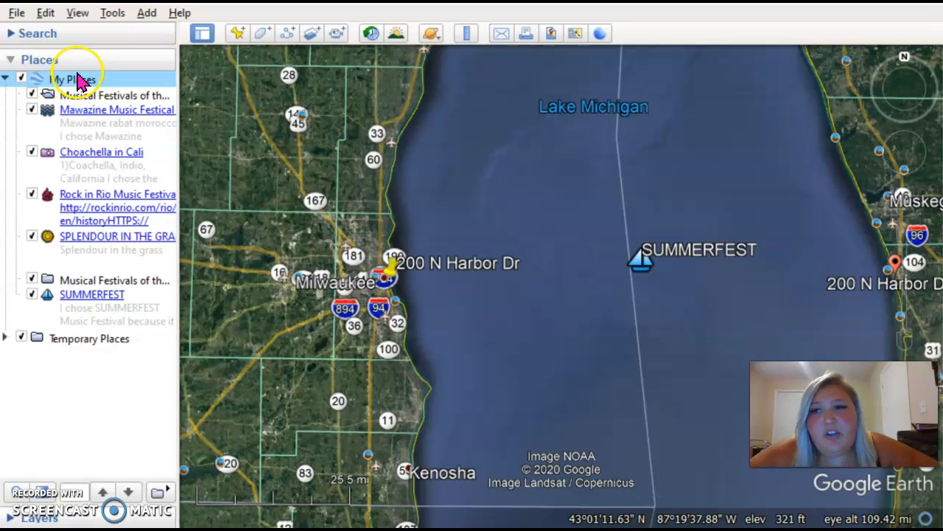
right_click(80, 81)
mouse_move(91, 80)
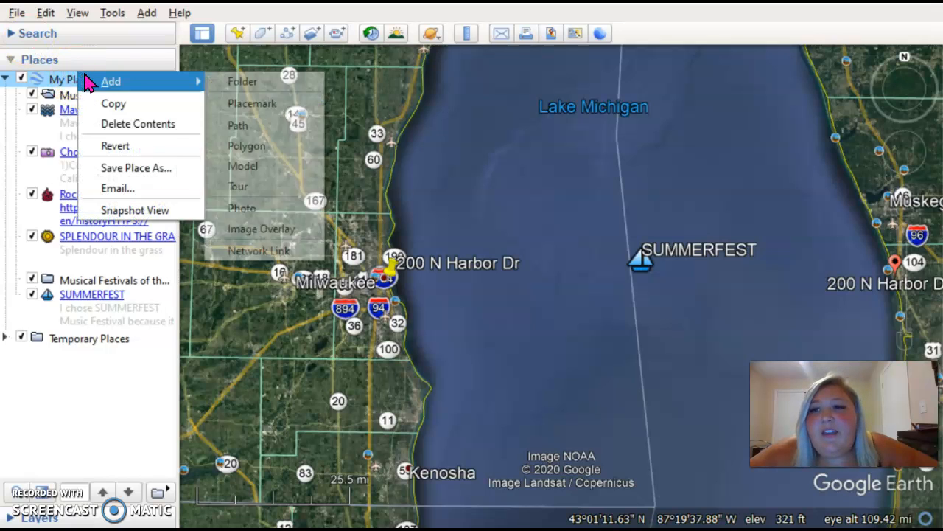
click(288, 187)
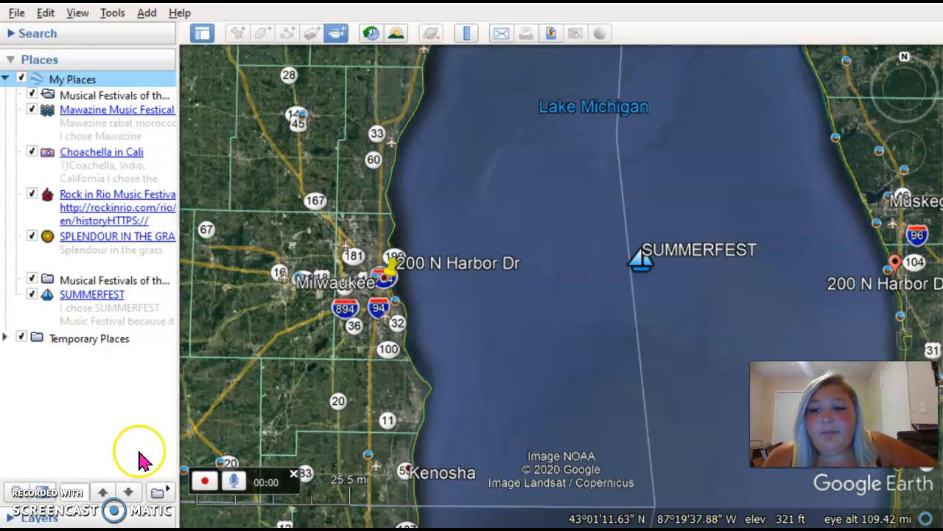
click(161, 495)
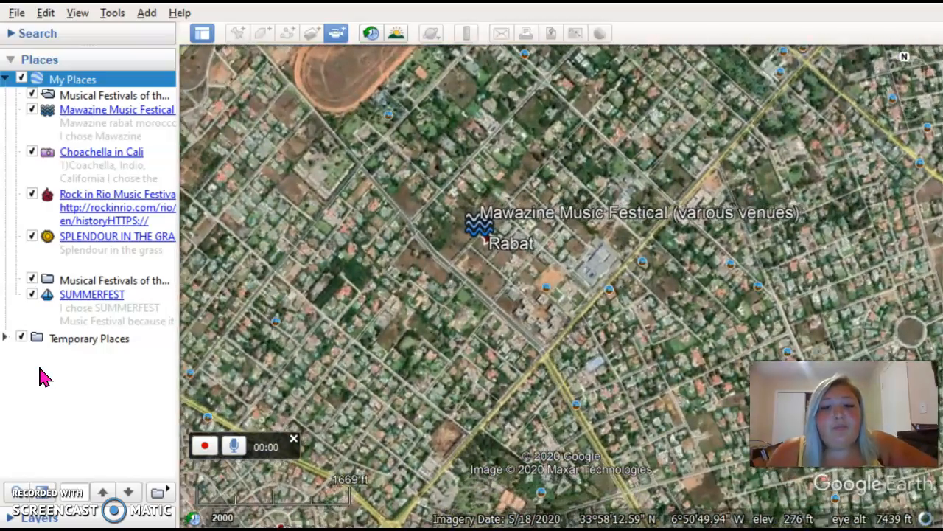
mouse_move(442, 379)
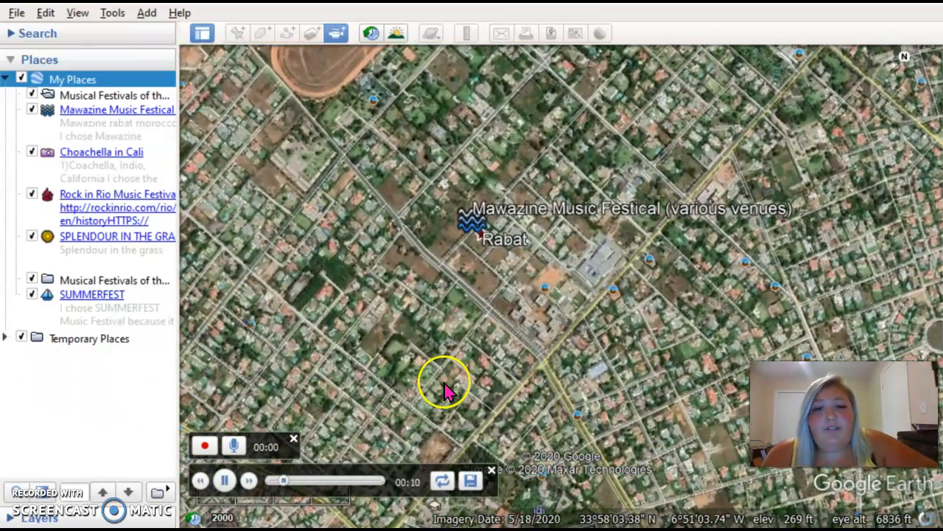